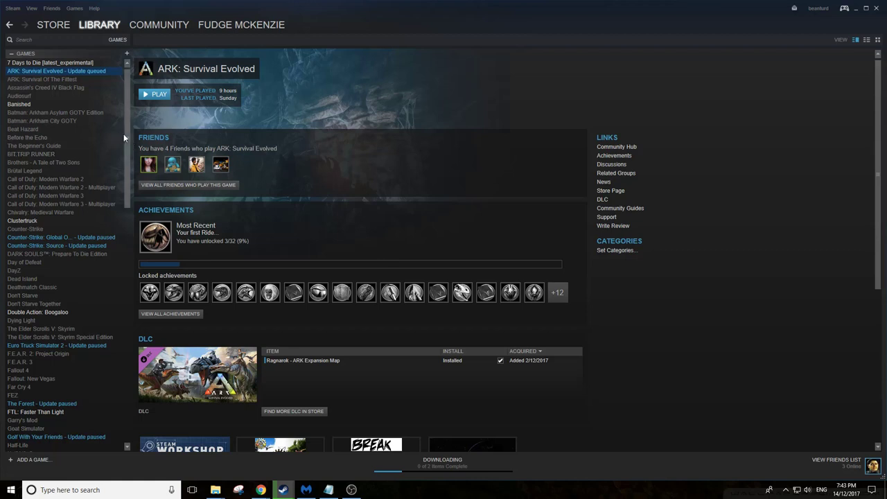
Open the local game files of ARK: Survival Evolved and browse to the ShooterGame\Binaries\Win64 folder.
{"action": "right_click", "coordinate": [52, 69]}
{"action": "left_click", "coordinate": [86, 295]}
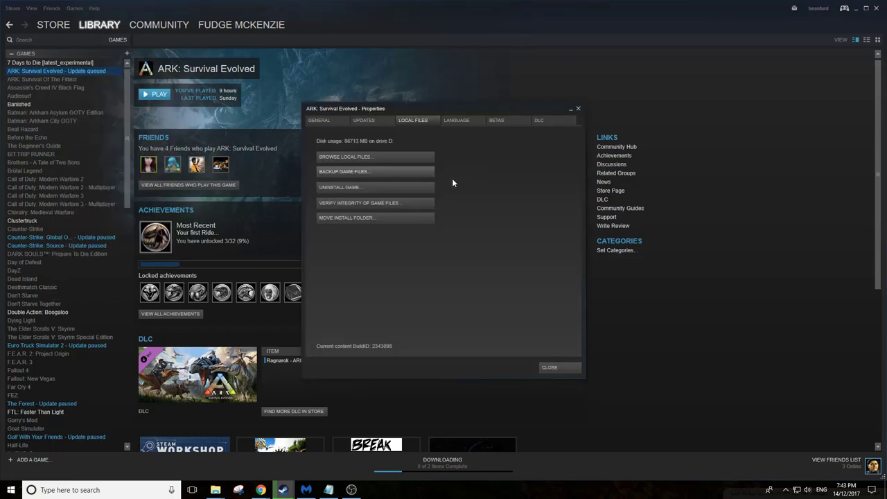
{"action": "left_click", "coordinate": [365, 157]}
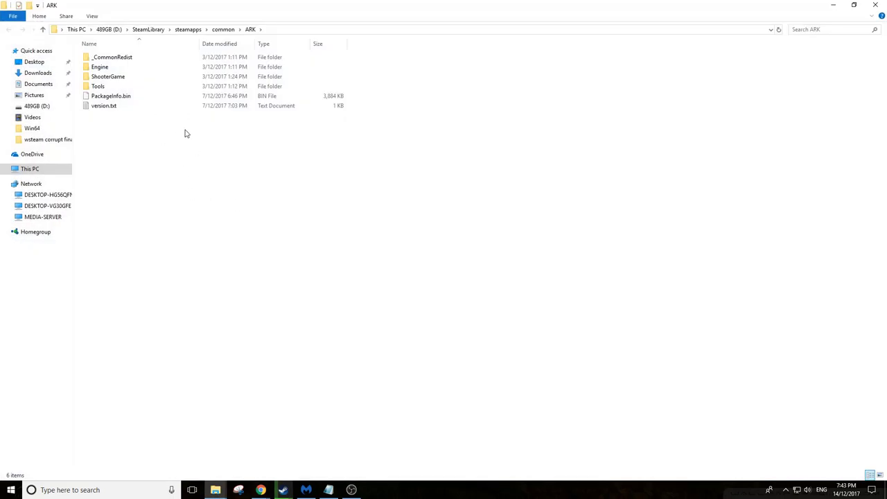
{"action": "double_click", "coordinate": [111, 78]}
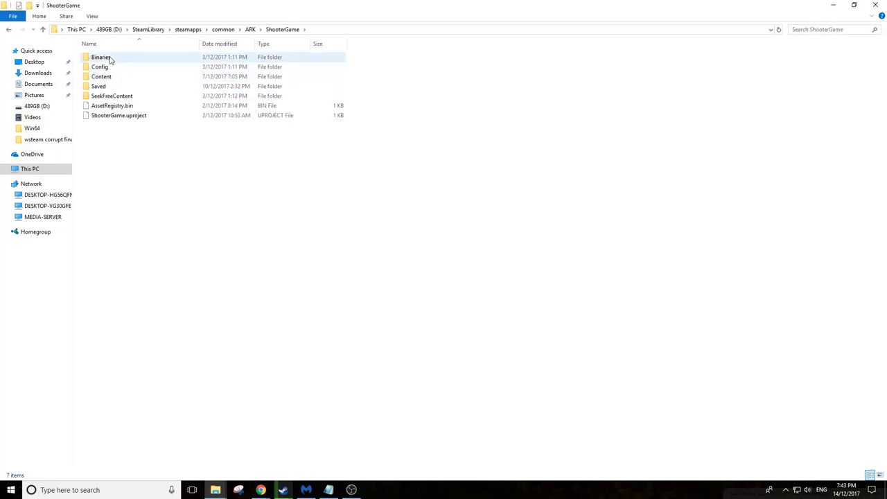
{"action": "double_click", "coordinate": [109, 60]}
{"action": "double_click", "coordinate": [109, 60]}
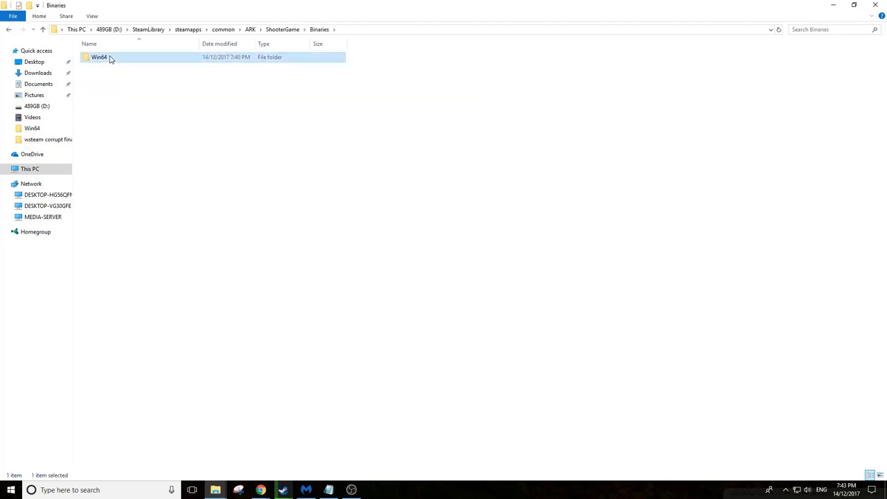
{"action": "left_click_drag", "start_coordinate": [410, 342], "coordinate": [316, 343]}
{"action": "left_click_drag", "start_coordinate": [381, 343], "coordinate": [74, 34]}
{"action": "left_click", "coordinate": [246, 342]}
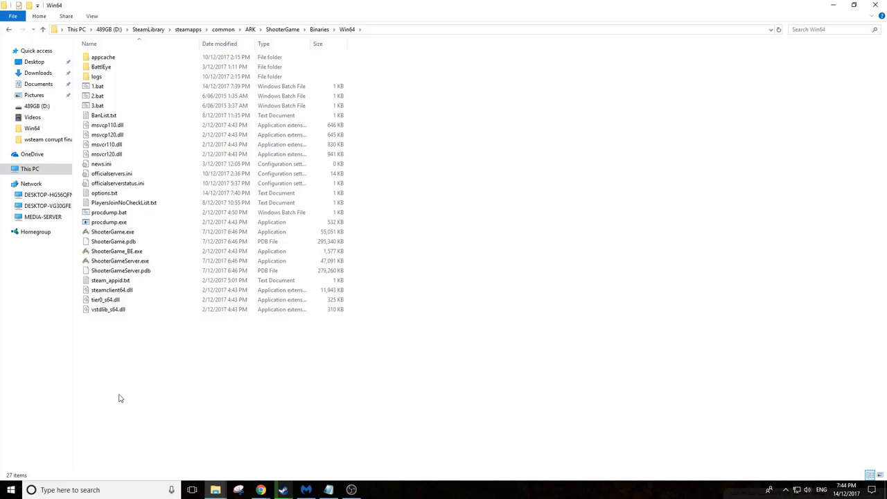
Create a new text document named "start server" in the Win64 folder.
{"action": "right_click", "coordinate": [102, 359]}
{"action": "mouse_move", "coordinate": [123, 337]}
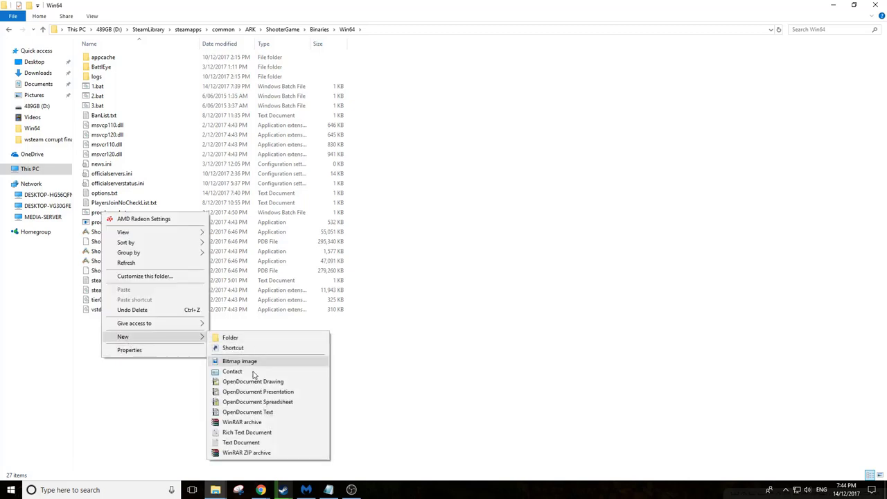
{"action": "left_click", "coordinate": [240, 442]}
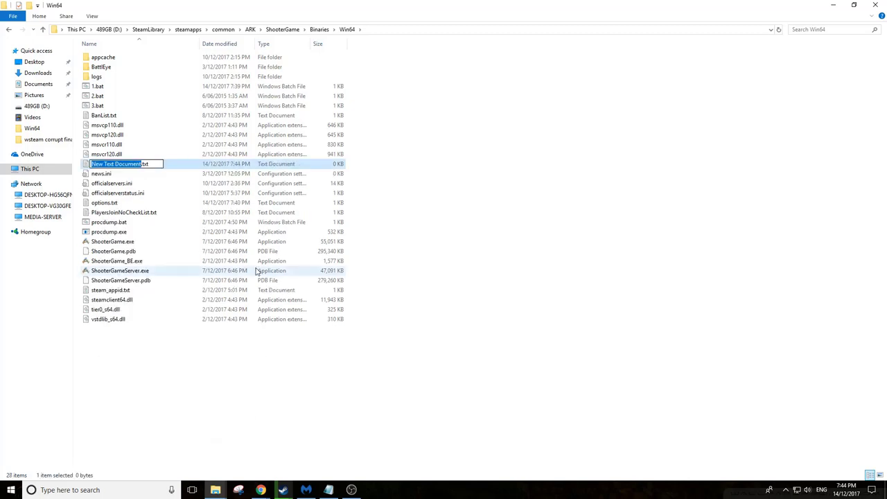
{"action": "type", "text": "start server"}
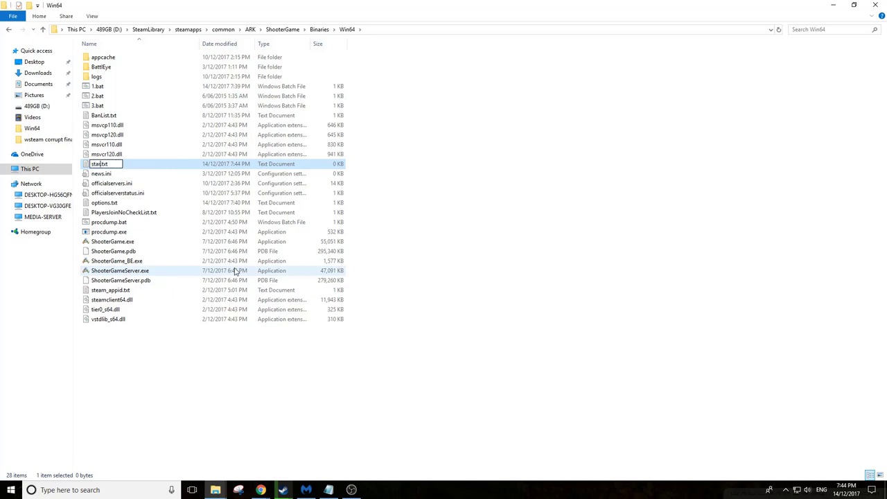
{"action": "left_click", "coordinate": [204, 392]}
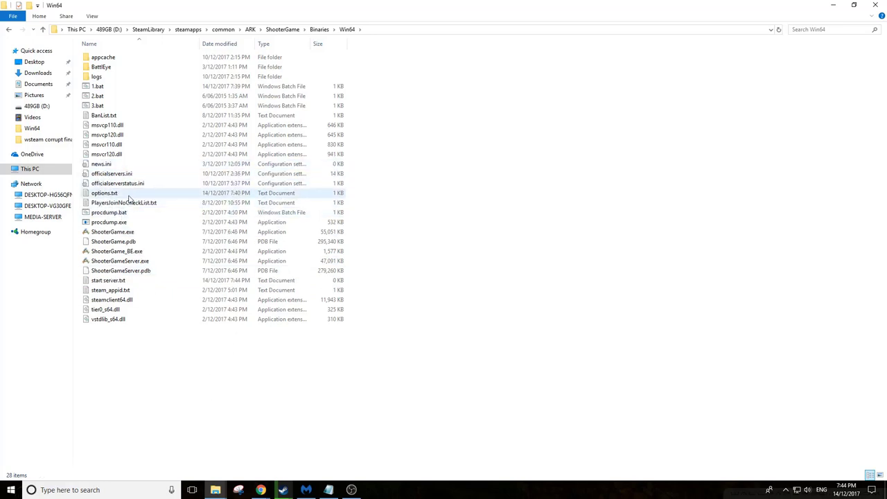
Paste into start server.txt the Ragnarok launch command for ShooterGameServer.exe, with session ArkServer, 70 players, ports 27015 and 27016, server and admin passwords, followed by exit.
{"action": "double_click", "coordinate": [109, 280]}
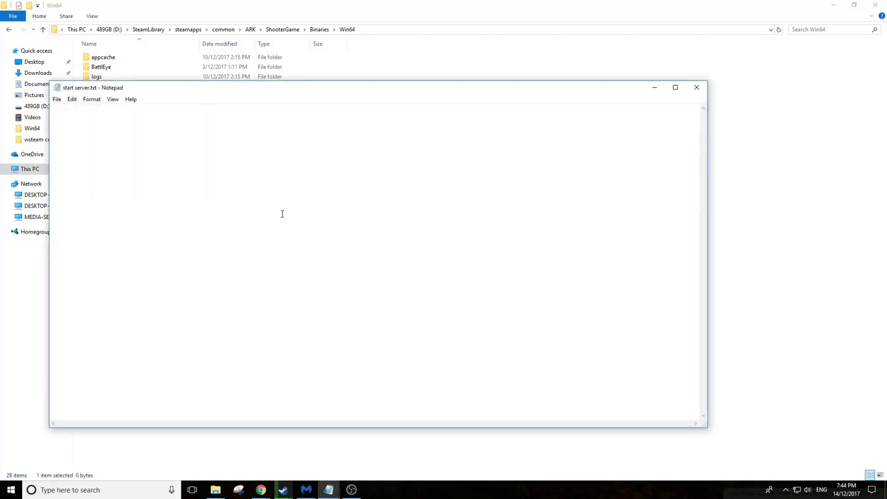
{"action": "key", "text": "ctrl+v"}
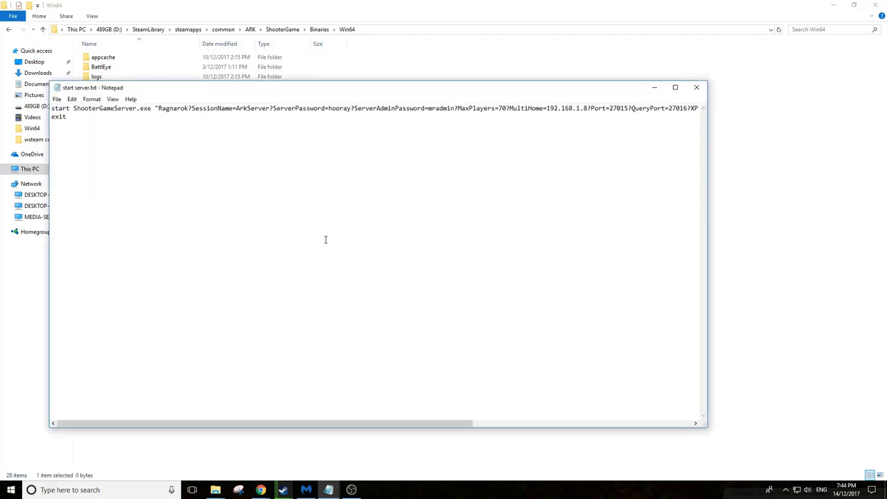
{"action": "left_click_drag", "start_coordinate": [464, 425], "coordinate": [606, 423]}
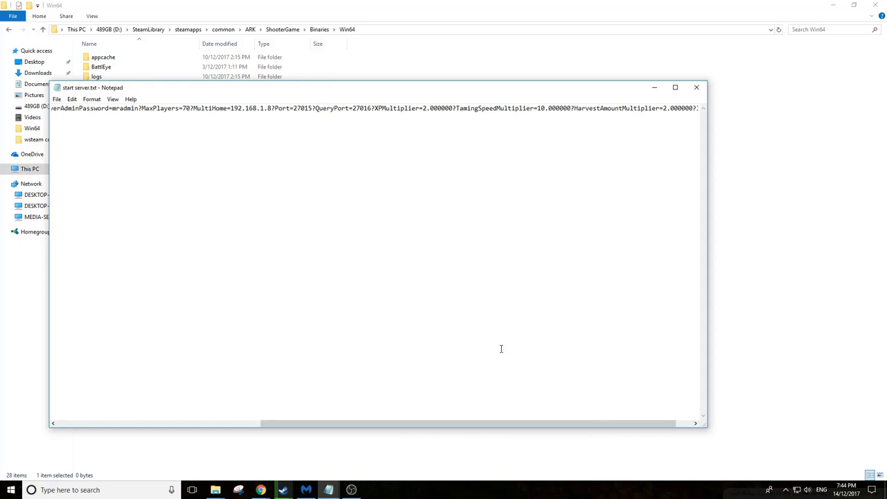
{"action": "left_click_drag", "start_coordinate": [534, 422], "coordinate": [221, 400]}
{"action": "left_click_drag", "start_coordinate": [86, 115], "coordinate": [54, 109]}
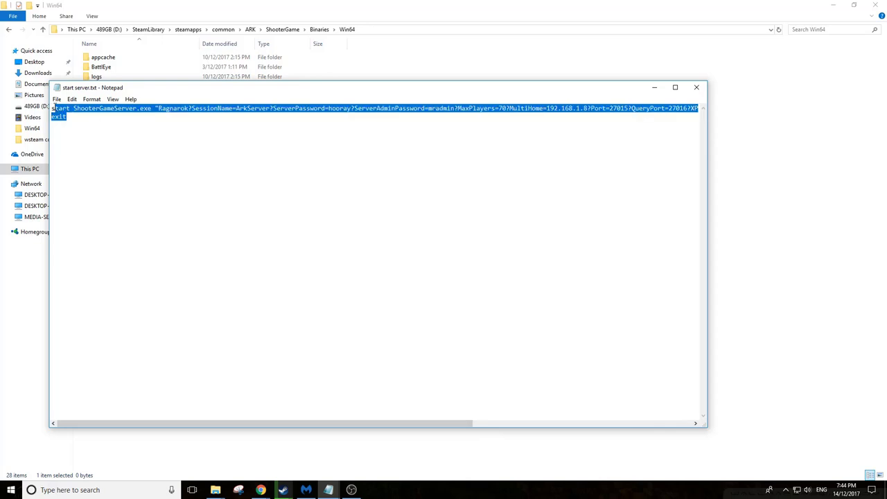
{"action": "left_click", "coordinate": [82, 119]}
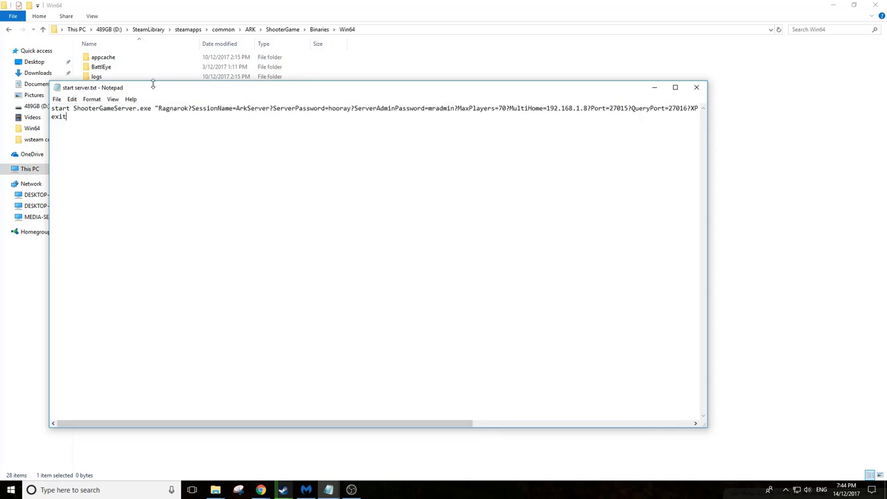
Review the map name, session name, server and admin password parameters, and the MultiHome IP address in the launch command.
{"action": "left_click_drag", "start_coordinate": [159, 90], "coordinate": [183, 142]}
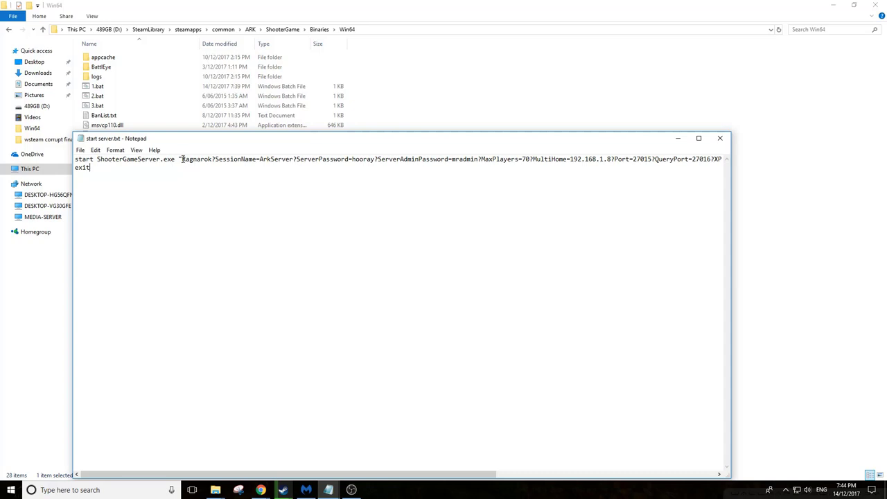
{"action": "left_click_drag", "start_coordinate": [182, 159], "coordinate": [214, 161]}
{"action": "left_click_drag", "start_coordinate": [216, 159], "coordinate": [375, 160]}
{"action": "left_click", "coordinate": [287, 159]}
{"action": "left_click_drag", "start_coordinate": [452, 159], "coordinate": [478, 161]}
{"action": "left_click_drag", "start_coordinate": [461, 476], "coordinate": [552, 475]}
{"action": "left_click_drag", "start_coordinate": [437, 159], "coordinate": [477, 160]}
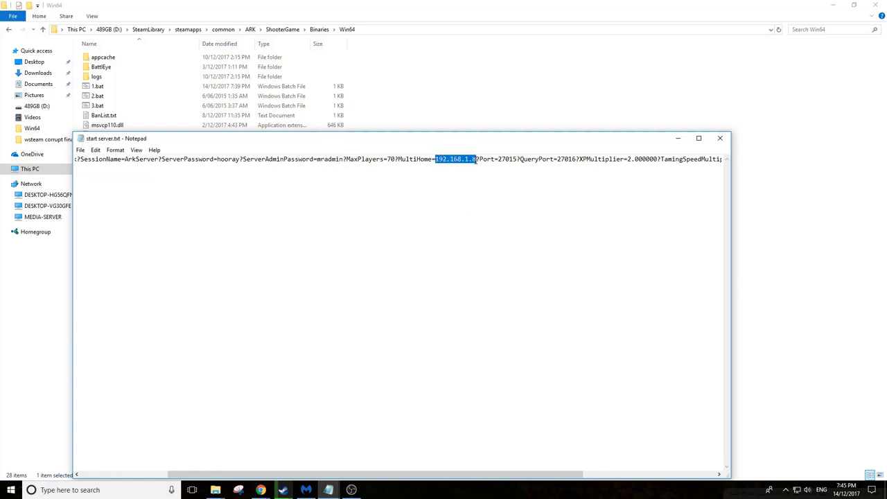
Run ipconfig in Command Prompt to look up the computer's IPv4 address, and minimize the window.
{"action": "left_click", "coordinate": [100, 490]}
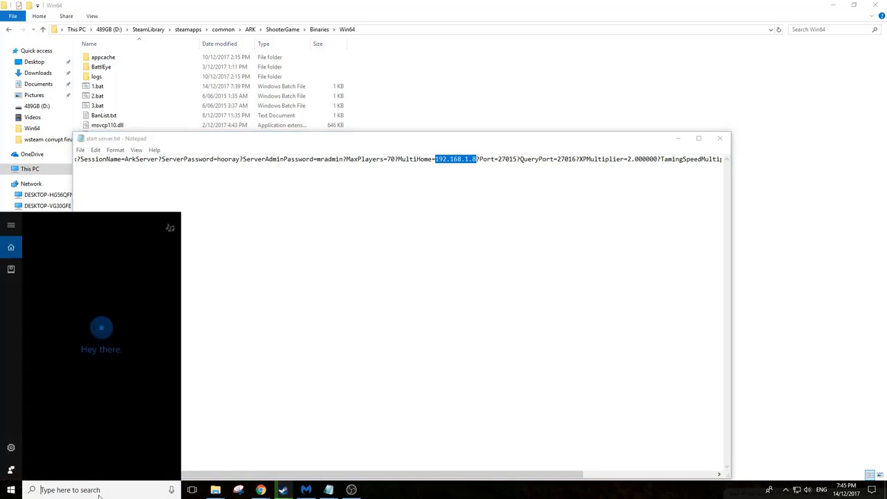
{"action": "type", "text": "cmd"}
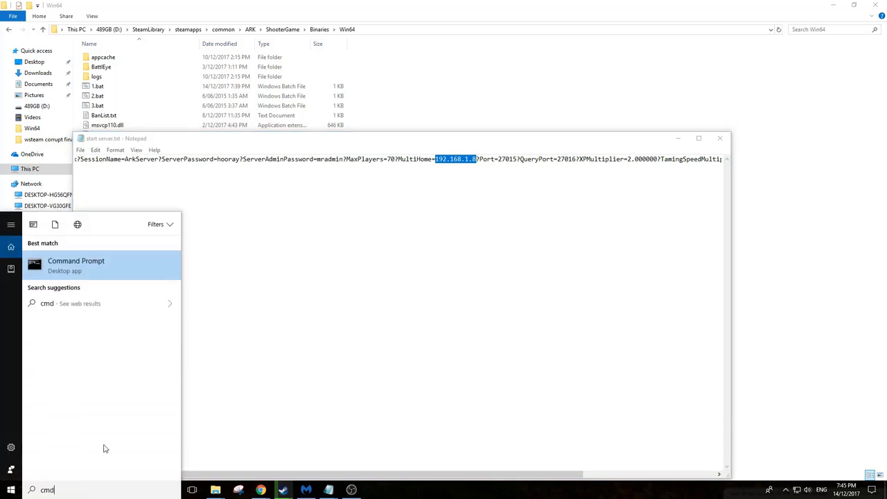
{"action": "left_click", "coordinate": [79, 266]}
{"action": "type", "text": "ipconfig"}
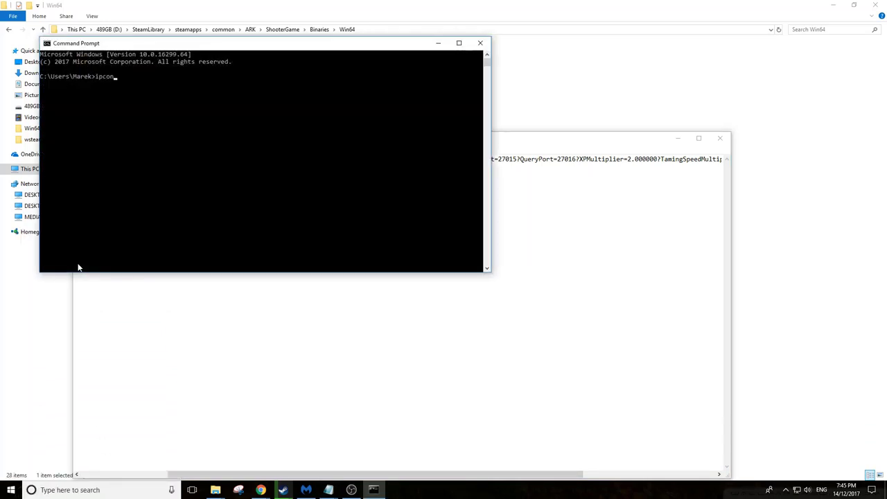
{"action": "key", "text": "Return"}
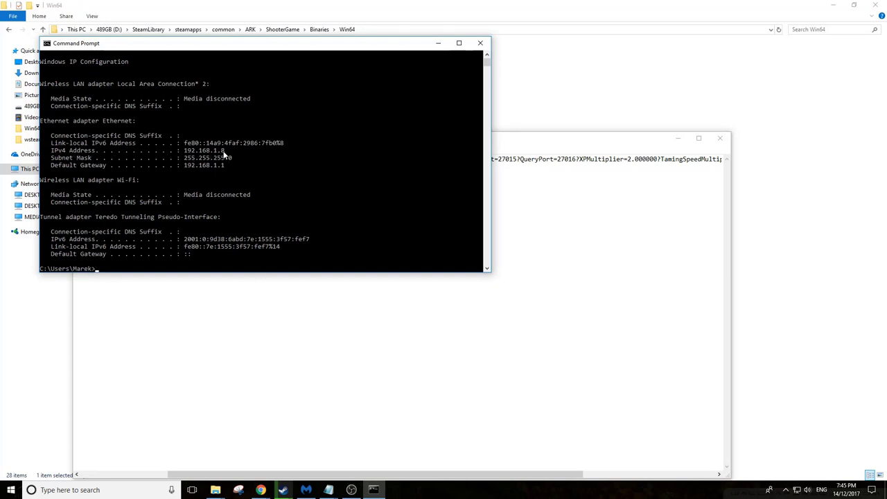
{"action": "left_click", "coordinate": [439, 45]}
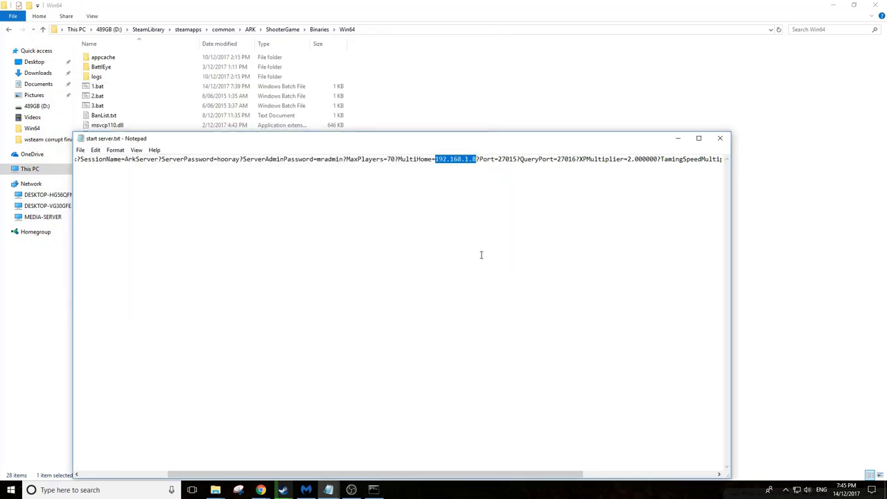
Review the remaining launch parameters in the script: ports, XPMultiplier, TamingSpeedMultiplier and HarvestAmountMultiplier.
{"action": "left_click", "coordinate": [501, 249]}
{"action": "left_click_drag", "start_coordinate": [486, 476], "coordinate": [603, 478]}
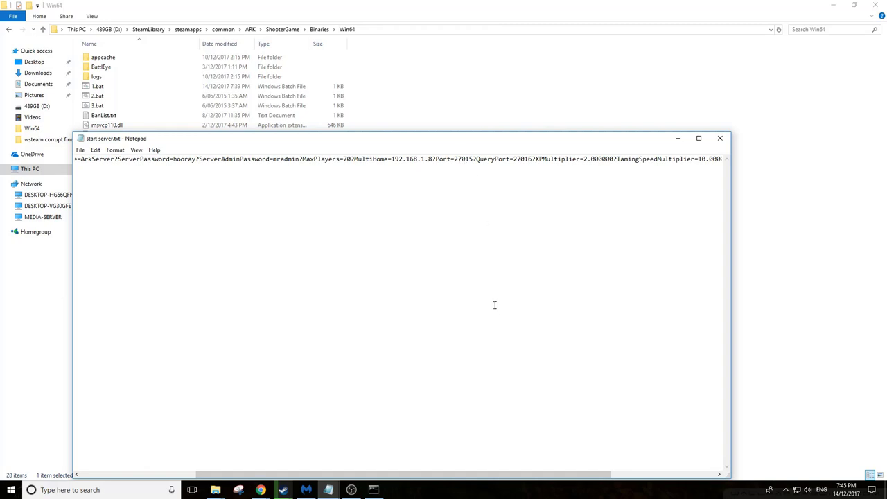
{"action": "left_click_drag", "start_coordinate": [537, 477], "coordinate": [585, 477]}
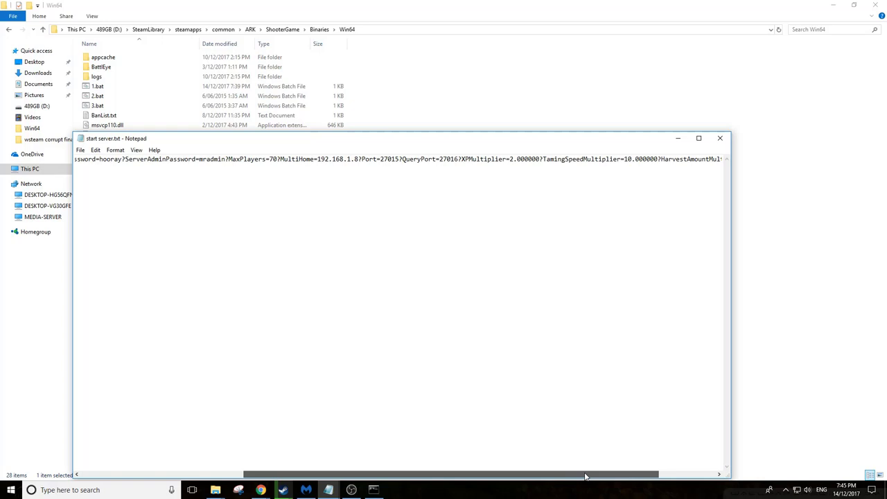
{"action": "left_click_drag", "start_coordinate": [586, 478], "coordinate": [642, 477]}
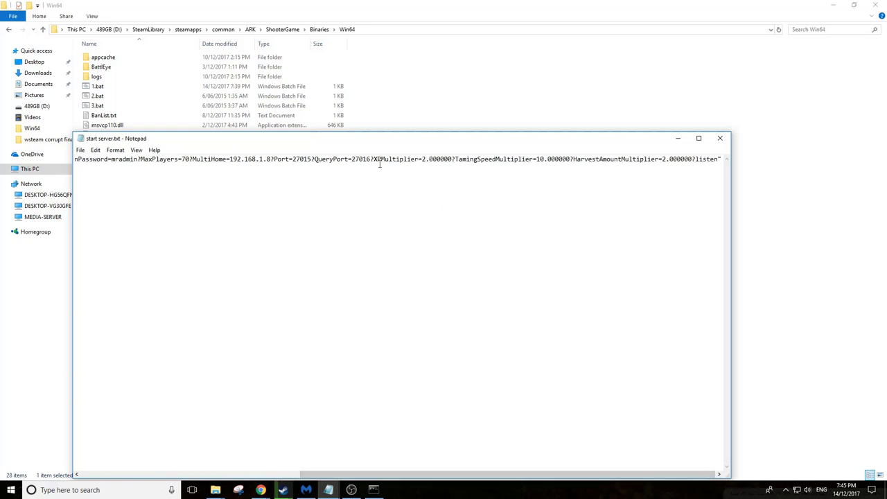
{"action": "left_click_drag", "start_coordinate": [374, 159], "coordinate": [452, 159]}
{"action": "left_click", "coordinate": [451, 159]}
{"action": "left_click_drag", "start_coordinate": [455, 159], "coordinate": [570, 159]}
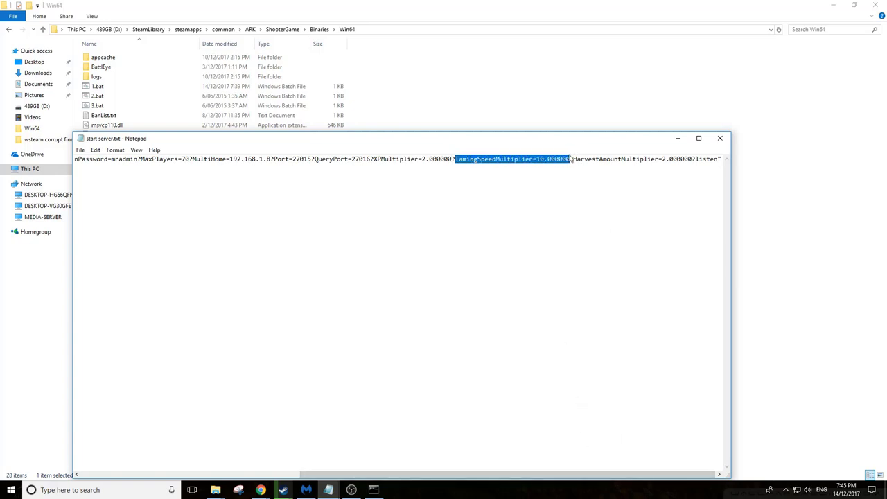
{"action": "left_click_drag", "start_coordinate": [570, 159], "coordinate": [699, 159]}
{"action": "left_click_drag", "start_coordinate": [615, 476], "coordinate": [313, 446]}
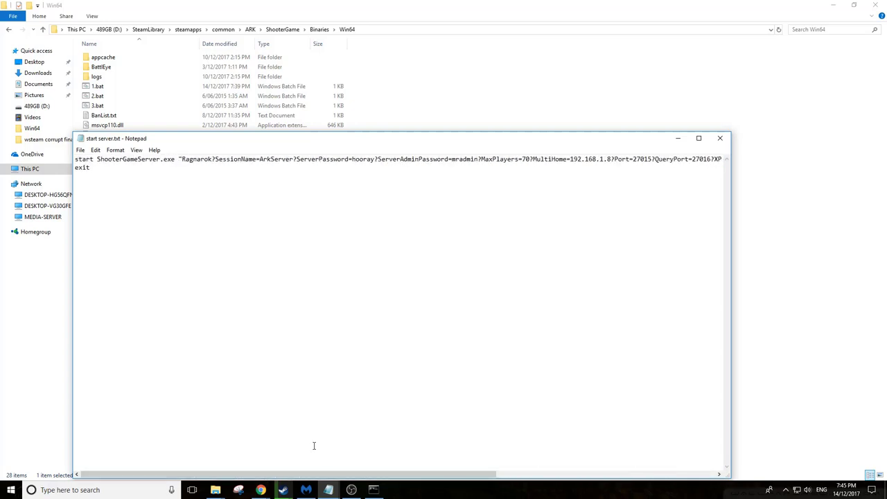
Save a copy of the script in the Win64 folder as "start server.bat" and close the document.
{"action": "left_click", "coordinate": [81, 149]}
{"action": "left_click", "coordinate": [99, 191]}
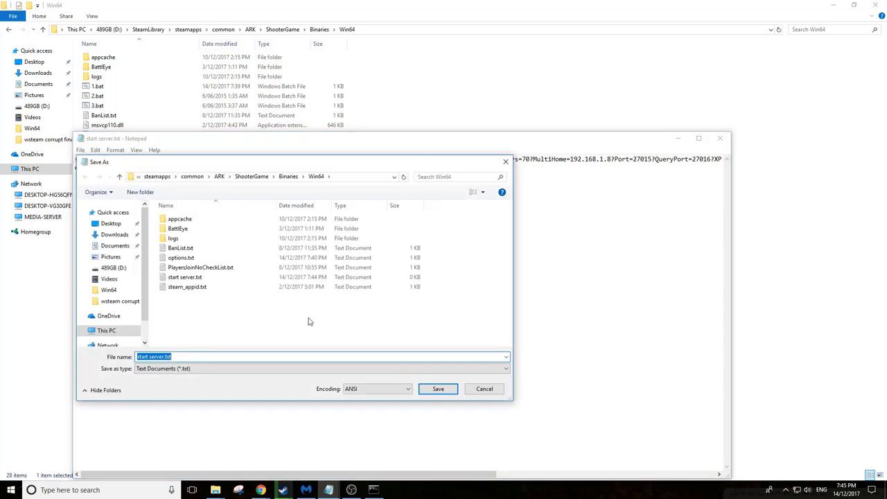
{"action": "left_click", "coordinate": [184, 356]}
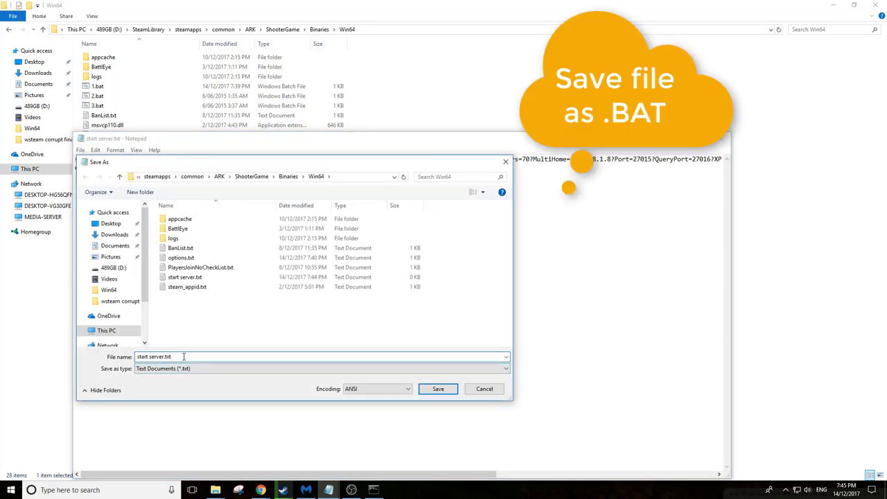
{"action": "key", "text": "BackSpace"}
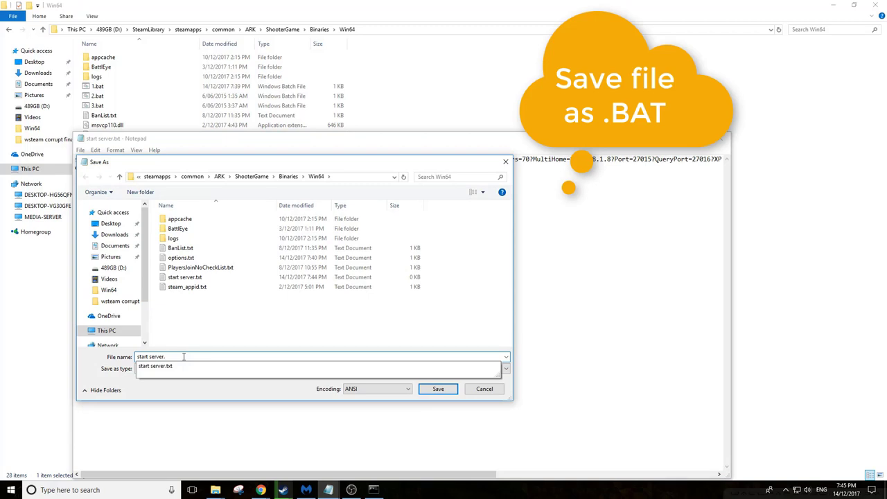
{"action": "type", "text": "bat"}
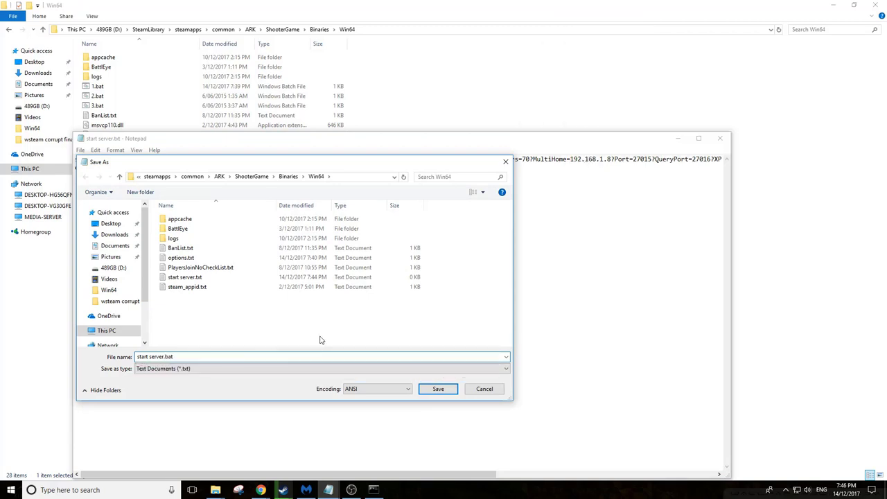
{"action": "left_click", "coordinate": [236, 368]}
{"action": "left_click_drag", "start_coordinate": [235, 162], "coordinate": [220, 226]}
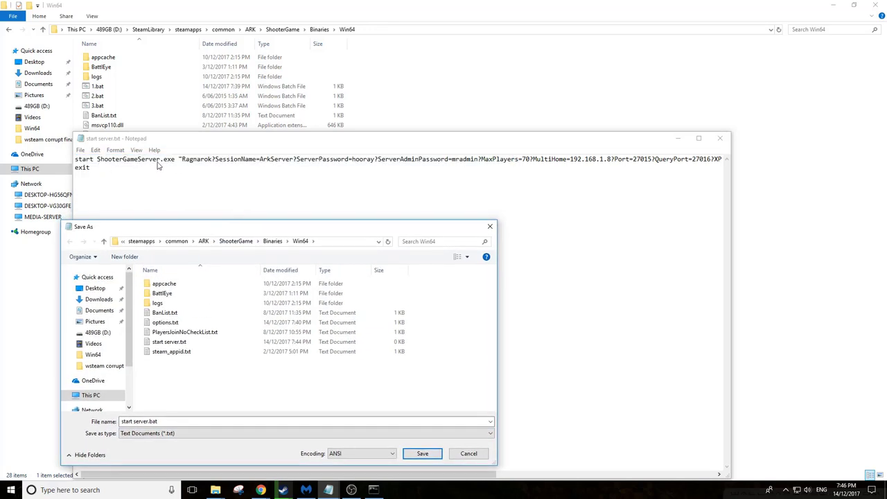
{"action": "left_click_drag", "start_coordinate": [294, 231], "coordinate": [318, 202]}
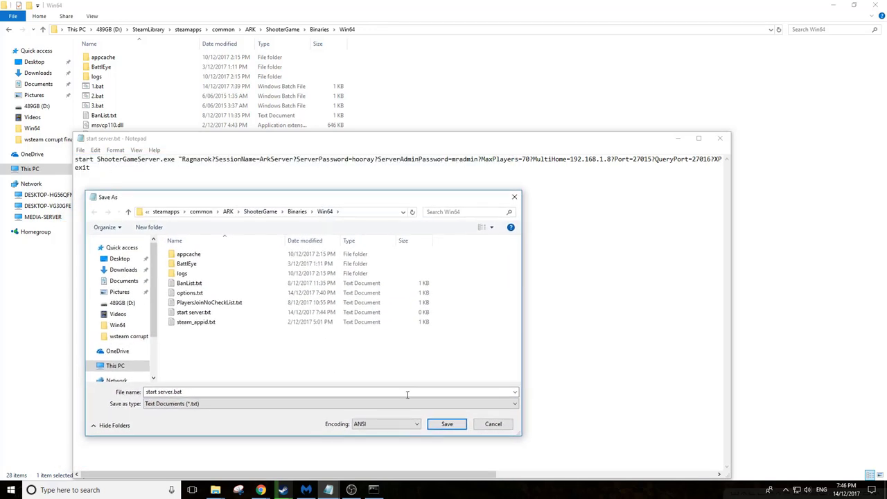
{"action": "left_click", "coordinate": [447, 424]}
{"action": "left_click", "coordinate": [721, 138]}
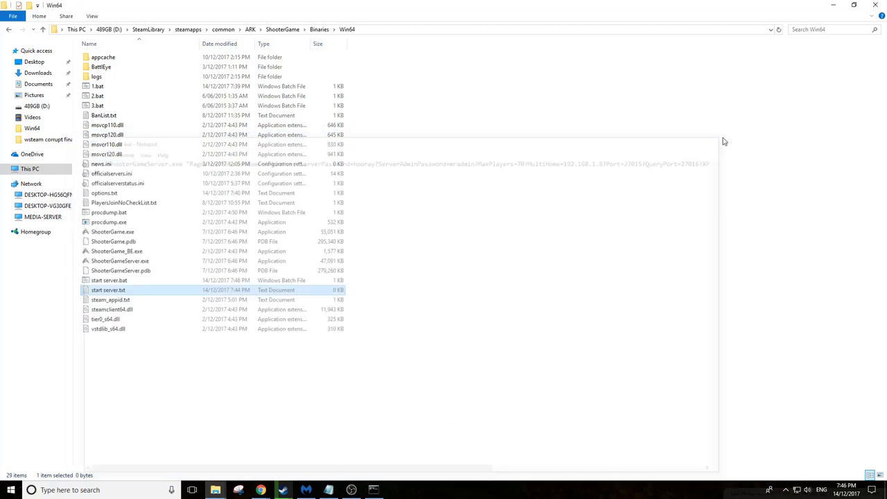
Run start server.bat to launch the ARK server, and move its console window clear of the file list.
{"action": "double_click", "coordinate": [108, 281]}
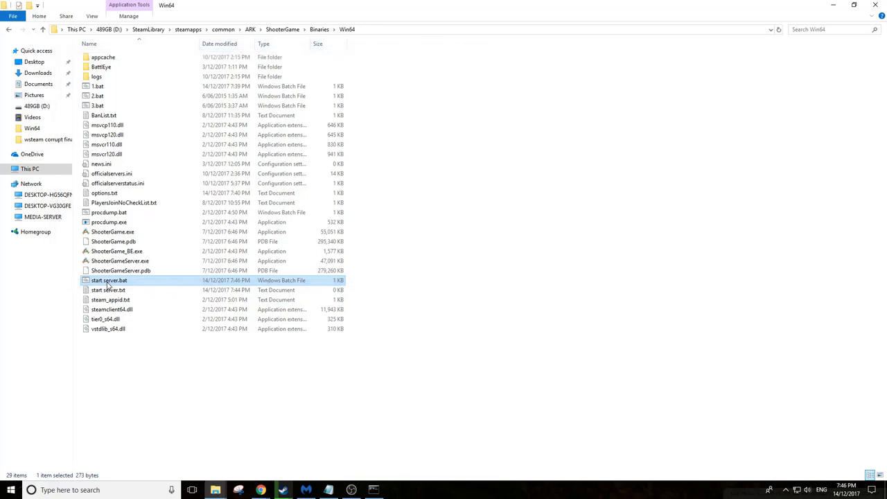
{"action": "left_click_drag", "start_coordinate": [244, 69], "coordinate": [382, 174]}
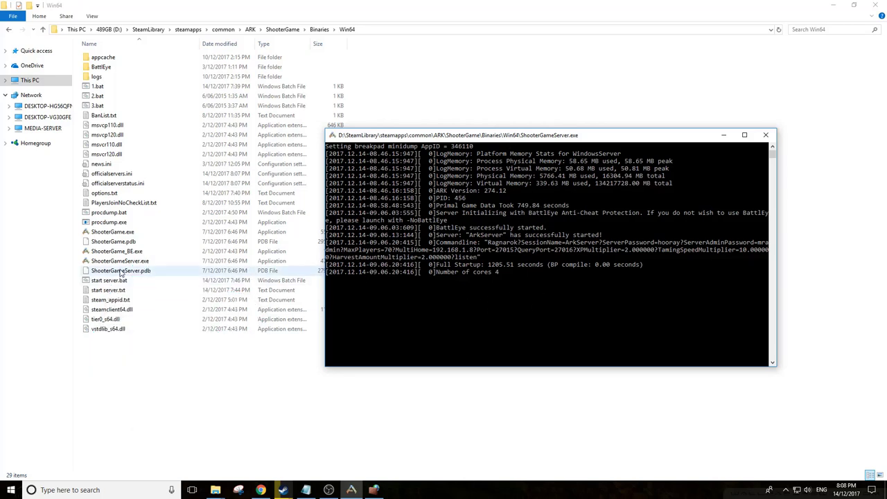
Launch the game from ShooterGame.exe in the Win64 folder and open its session list for joining an ARK.
{"action": "left_click", "coordinate": [102, 236]}
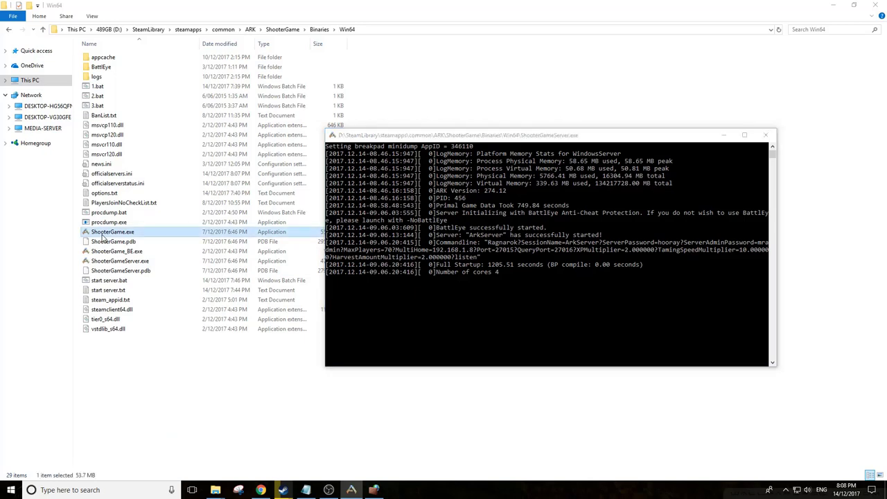
{"action": "double_click", "coordinate": [103, 236]}
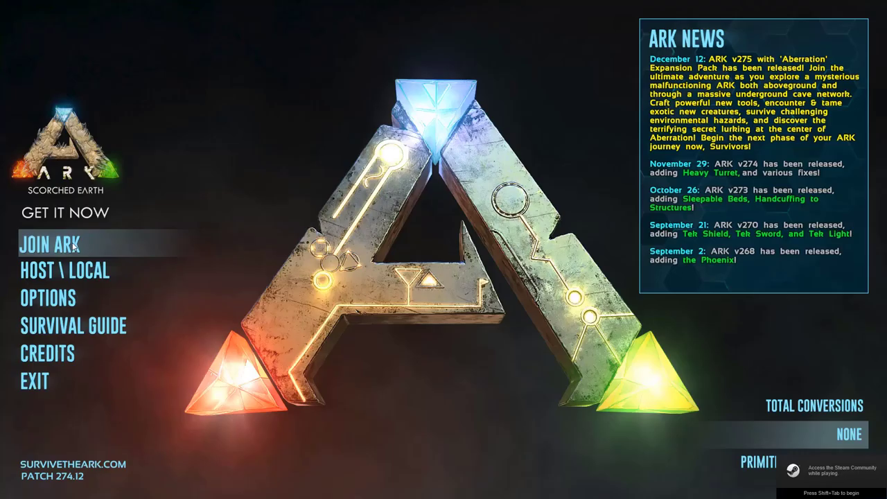
{"action": "left_click", "coordinate": [72, 242]}
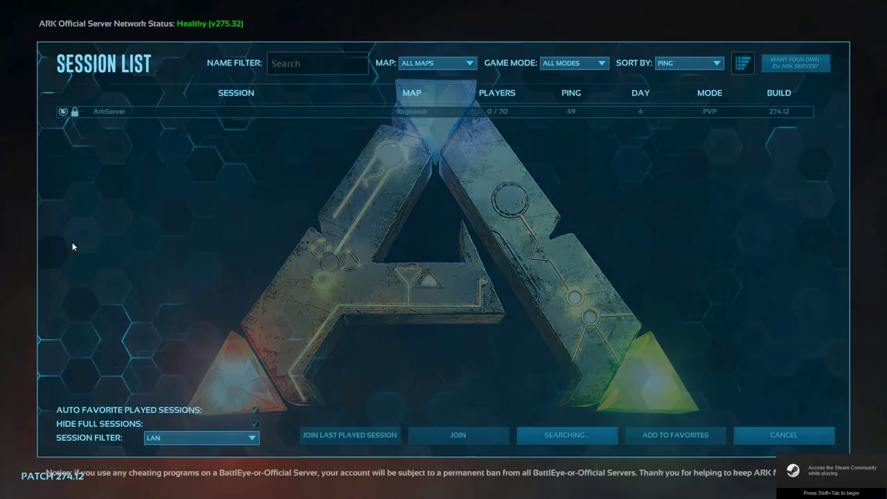
Select the ArkServer session in the list and check the available session filter options, keeping LAN.
{"action": "left_click", "coordinate": [104, 115]}
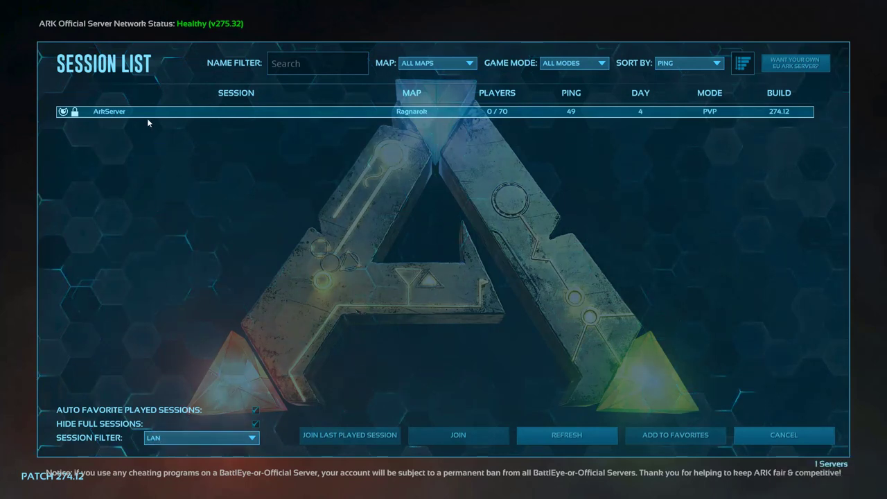
{"action": "left_click", "coordinate": [251, 438]}
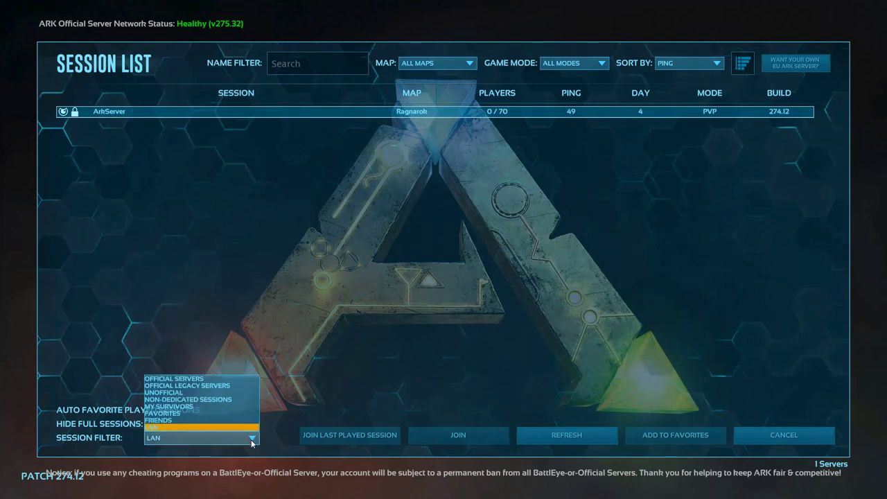
{"action": "left_click", "coordinate": [298, 280]}
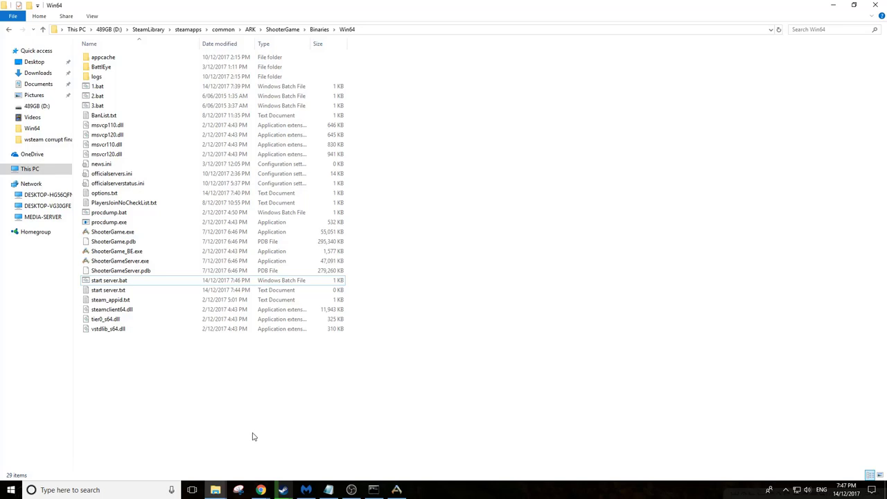
Switch to the new-tab Chrome window and open the router's administration page at 192.168.1.1.
{"action": "mouse_move", "coordinate": [261, 488]}
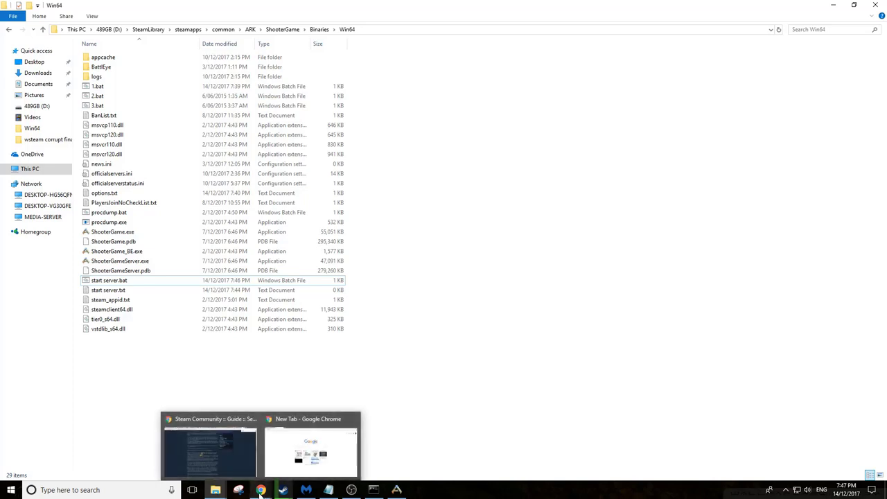
{"action": "left_click", "coordinate": [305, 463]}
{"action": "type", "text": "192.1"}
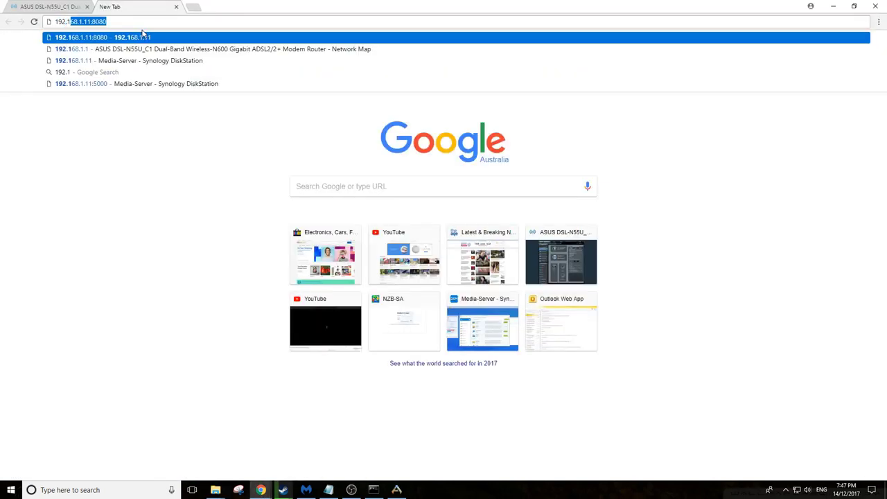
{"action": "type", "text": "68.1.1"}
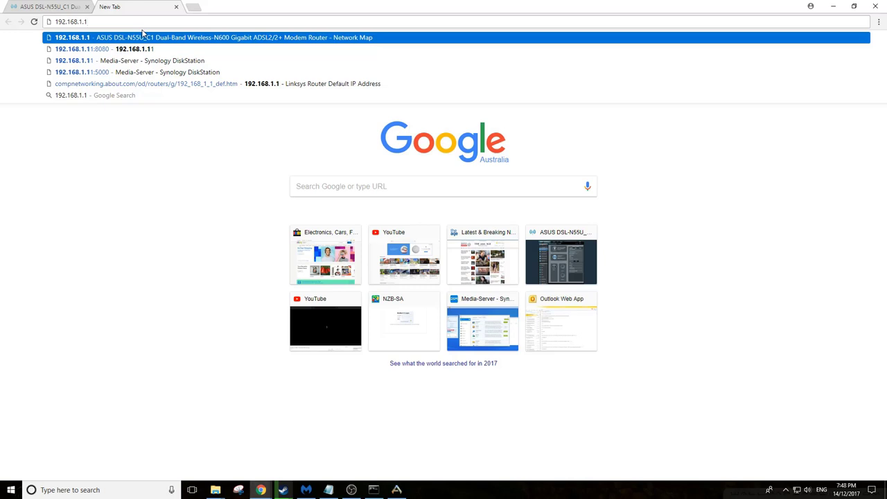
{"action": "key", "text": "Return"}
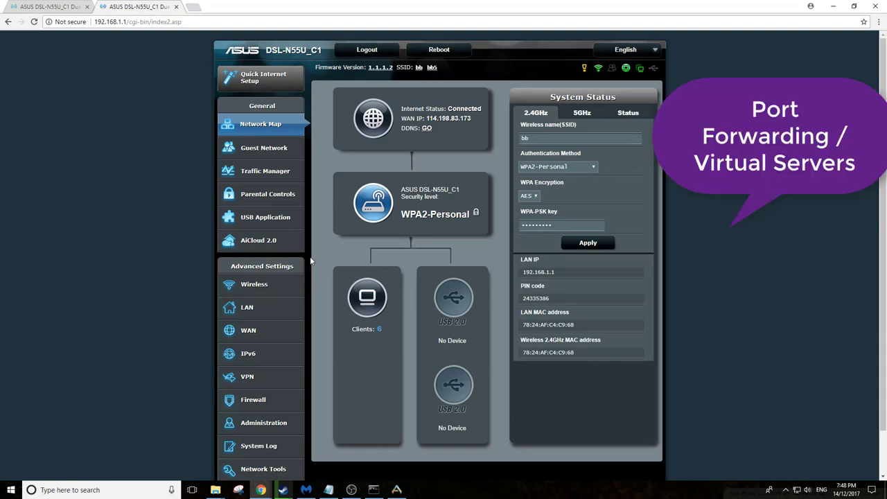
Open the Virtual Server / Port Forwarding page in the router's WAN settings.
{"action": "left_click", "coordinate": [281, 311]}
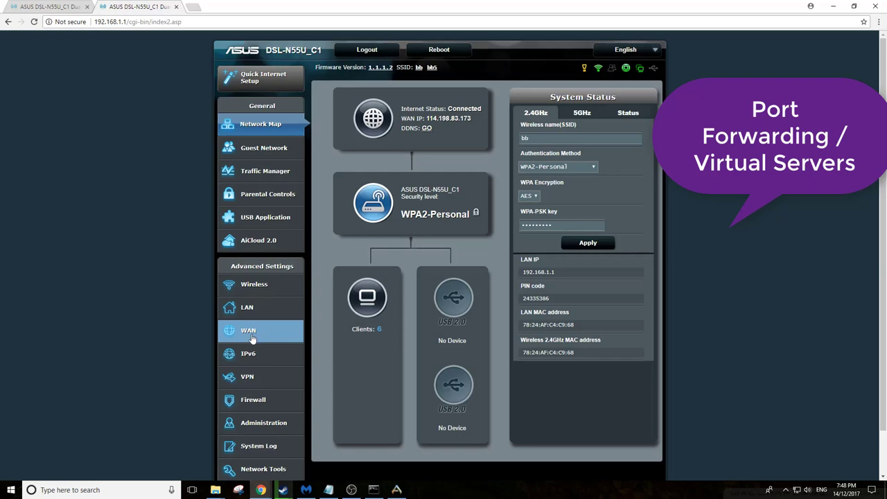
{"action": "left_click", "coordinate": [251, 333]}
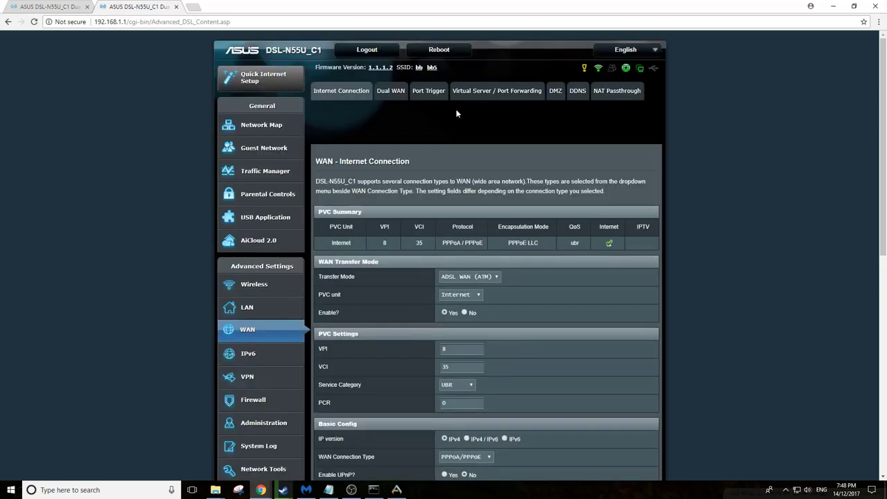
{"action": "left_click", "coordinate": [488, 95]}
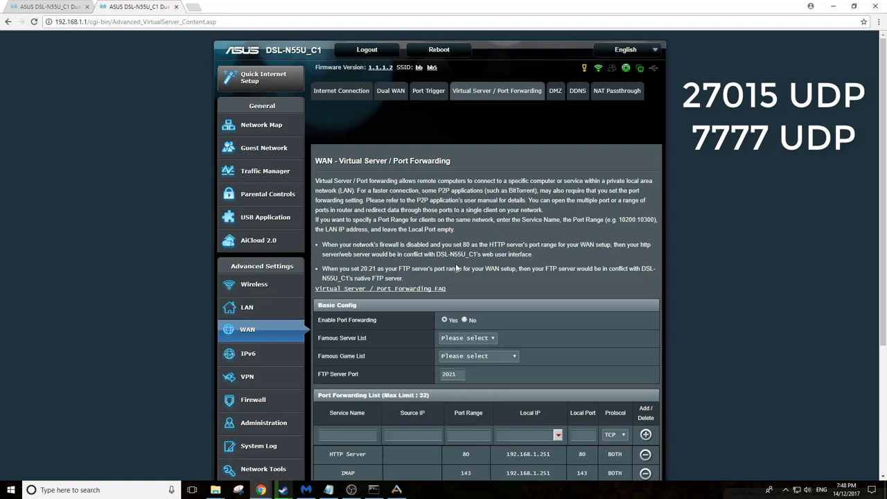
Add a port forwarding rule named "27015 UDP" with port range 27015, local IP 192.168.1.8, local port 27015 and protocol UDP.
{"action": "scroll", "coordinate": [487, 282], "scroll_direction": "down", "scroll_amount": 2}
{"action": "left_click", "coordinate": [350, 342]}
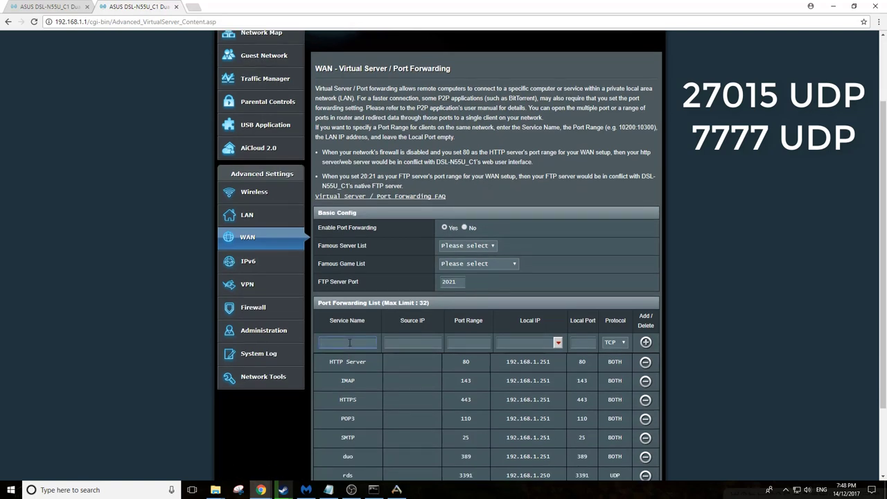
{"action": "type", "text": "270"}
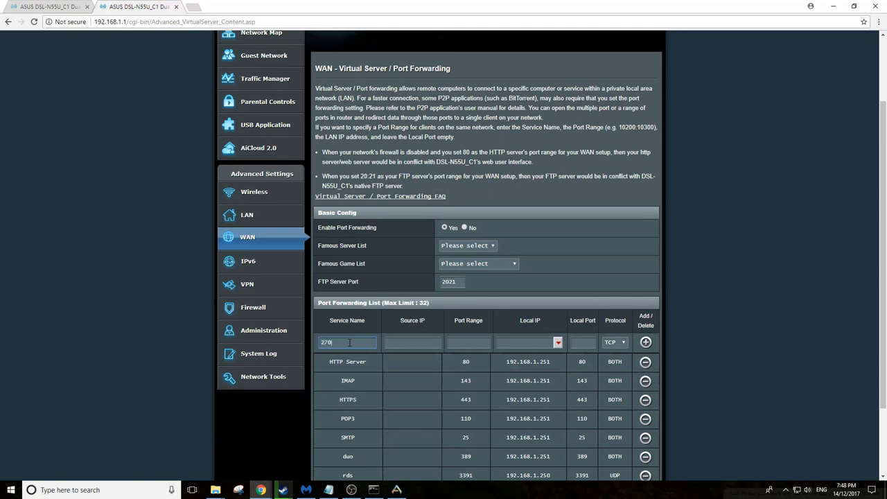
{"action": "type", "text": "15 UDP"}
{"action": "left_click", "coordinate": [467, 344]}
{"action": "type", "text": "27015"}
{"action": "left_click", "coordinate": [543, 341]}
{"action": "type", "text": "192.168.1.8"}
{"action": "left_click", "coordinate": [587, 341]}
{"action": "type", "text": "27015"}
{"action": "left_click", "coordinate": [612, 342]}
{"action": "left_click", "coordinate": [610, 360]}
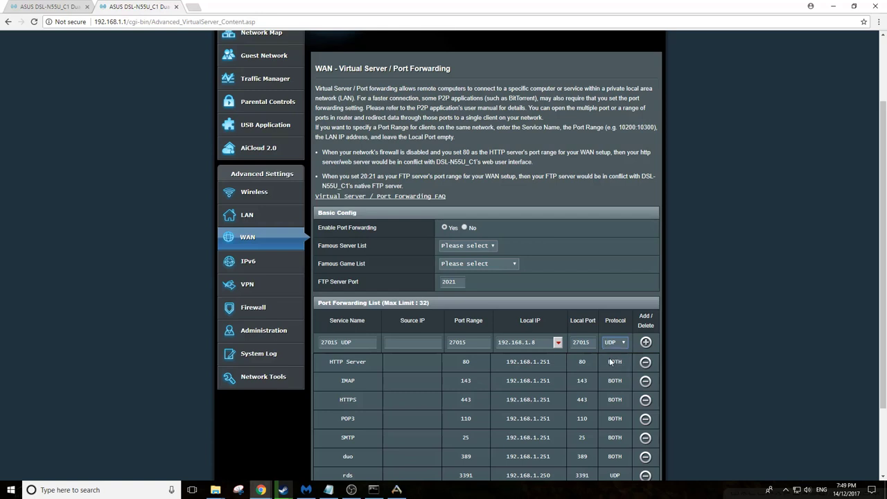
{"action": "left_click", "coordinate": [646, 343]}
{"action": "scroll", "coordinate": [627, 350], "scroll_direction": "down", "scroll_amount": 3}
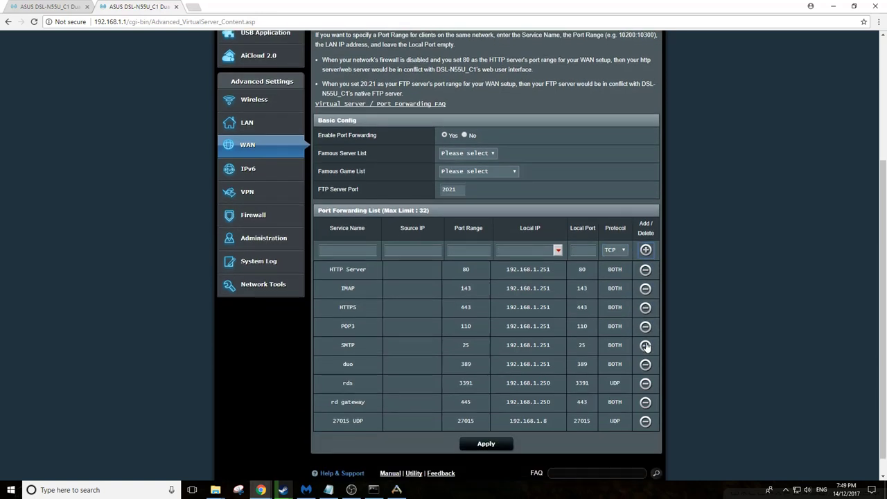
Add a port forwarding rule named "7777 udp" with port range 7777, local IP 192.168.1.8, local port 7777 and protocol UDP.
{"action": "scroll", "coordinate": [442, 422], "scroll_direction": "up", "scroll_amount": 3}
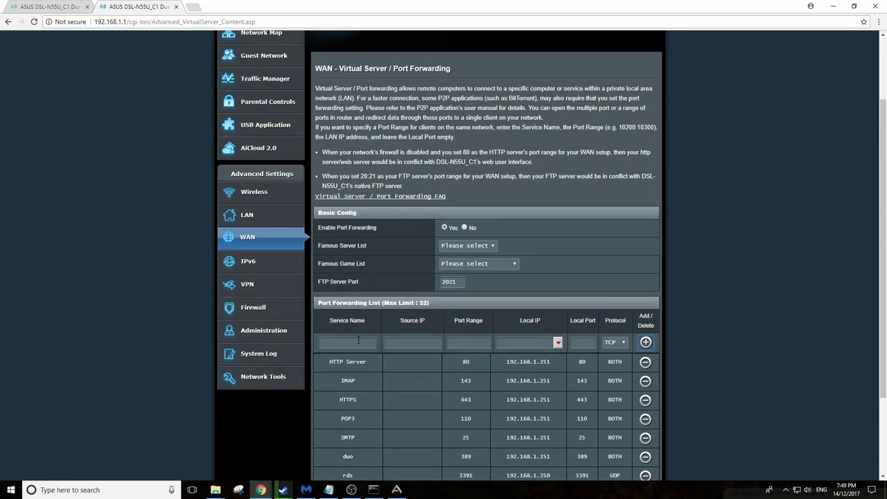
{"action": "left_click", "coordinate": [358, 342]}
{"action": "type", "text": "777 udp"}
{"action": "left_click", "coordinate": [470, 340]}
{"action": "type", "text": "7777"}
{"action": "type", "text": "192.168"}
{"action": "type", "text": ".1.8"}
{"action": "left_click", "coordinate": [586, 343]}
{"action": "type", "text": "7777"}
{"action": "left_click", "coordinate": [615, 343]}
{"action": "left_click", "coordinate": [614, 352]}
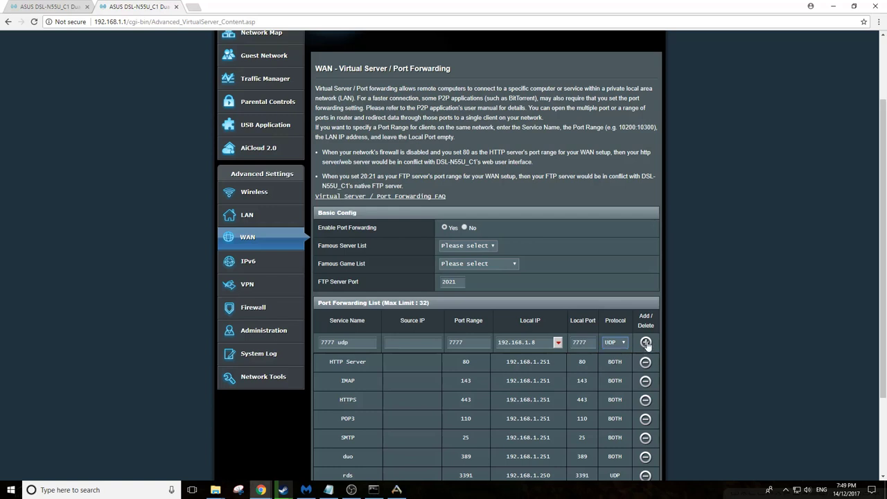
{"action": "left_click", "coordinate": [645, 342]}
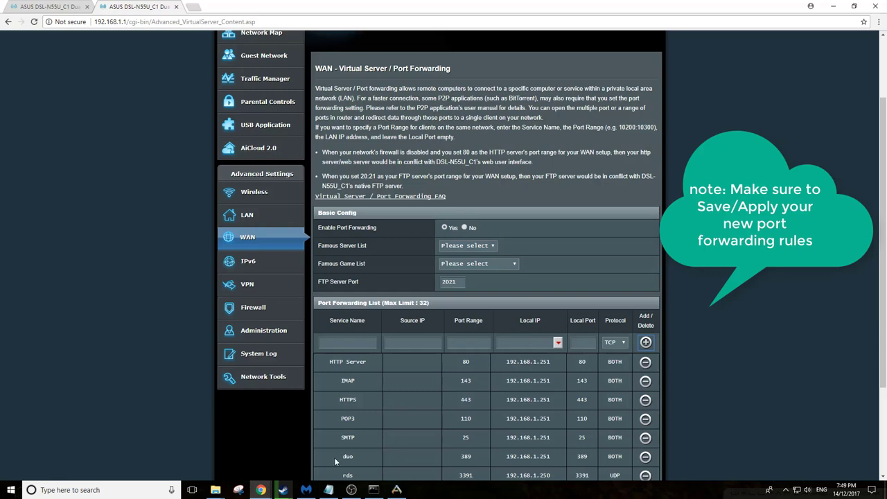
{"action": "left_click", "coordinate": [351, 490]}
{"action": "left_click", "coordinate": [825, 81]}
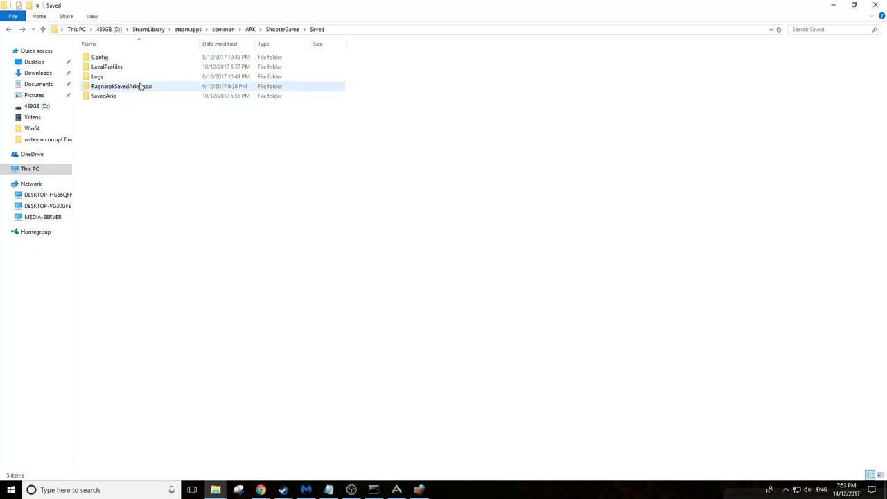
{"action": "mouse_move", "coordinate": [141, 86]}
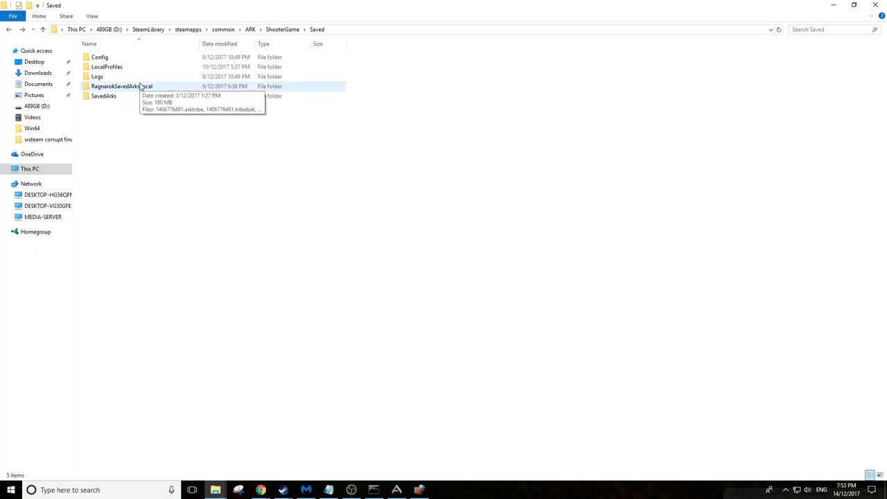